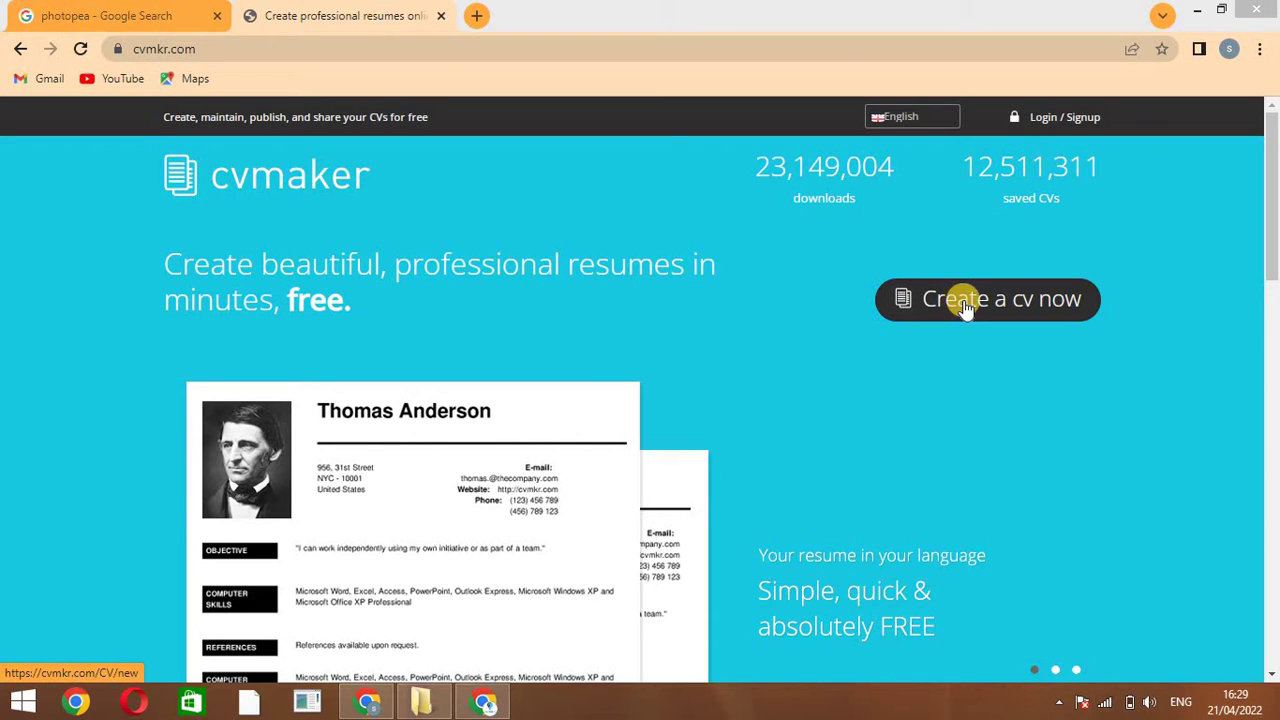
Step: Create a new CV and put the cursor in its blank Full name field
{"action": "left_click", "coordinate": [963, 303]}
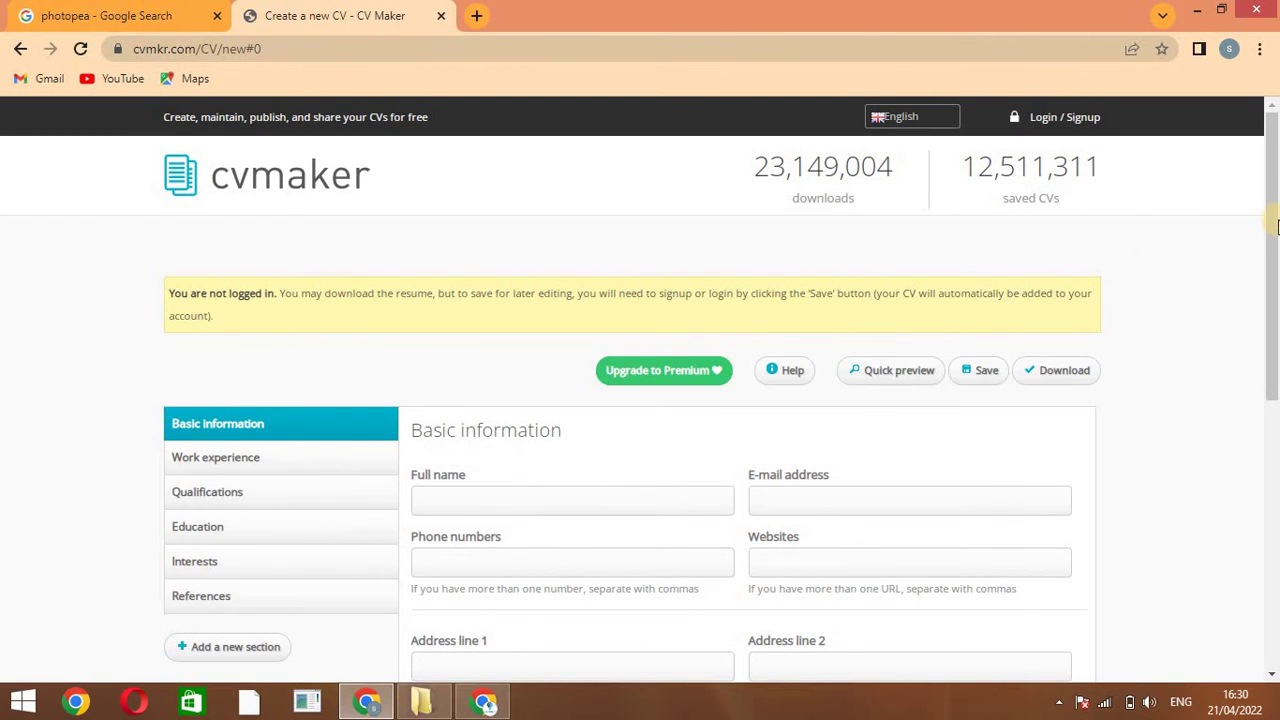
{"action": "left_click_drag", "start_coordinate": [1276, 226], "coordinate": [1274, 318]}
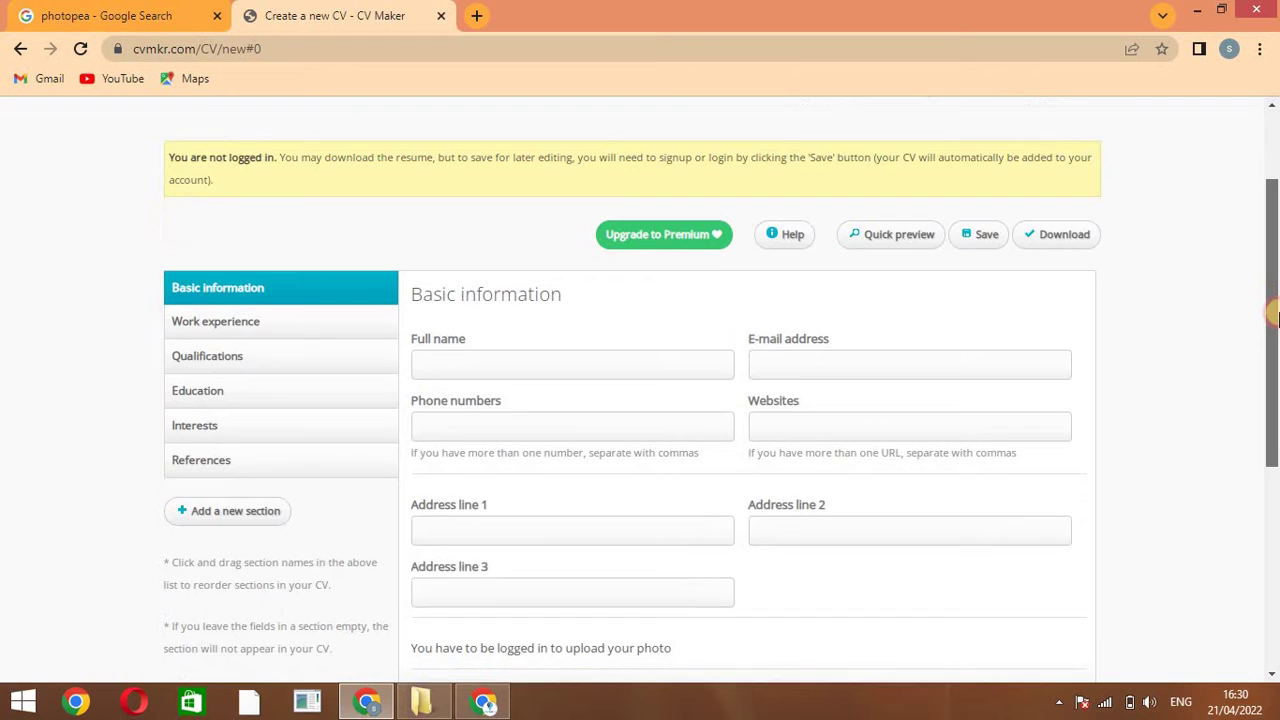
{"action": "scroll", "coordinate": [1274, 318], "scroll_direction": "down", "scroll_amount": 5}
{"action": "scroll", "coordinate": [1264, 274], "scroll_direction": "up", "scroll_amount": 4}
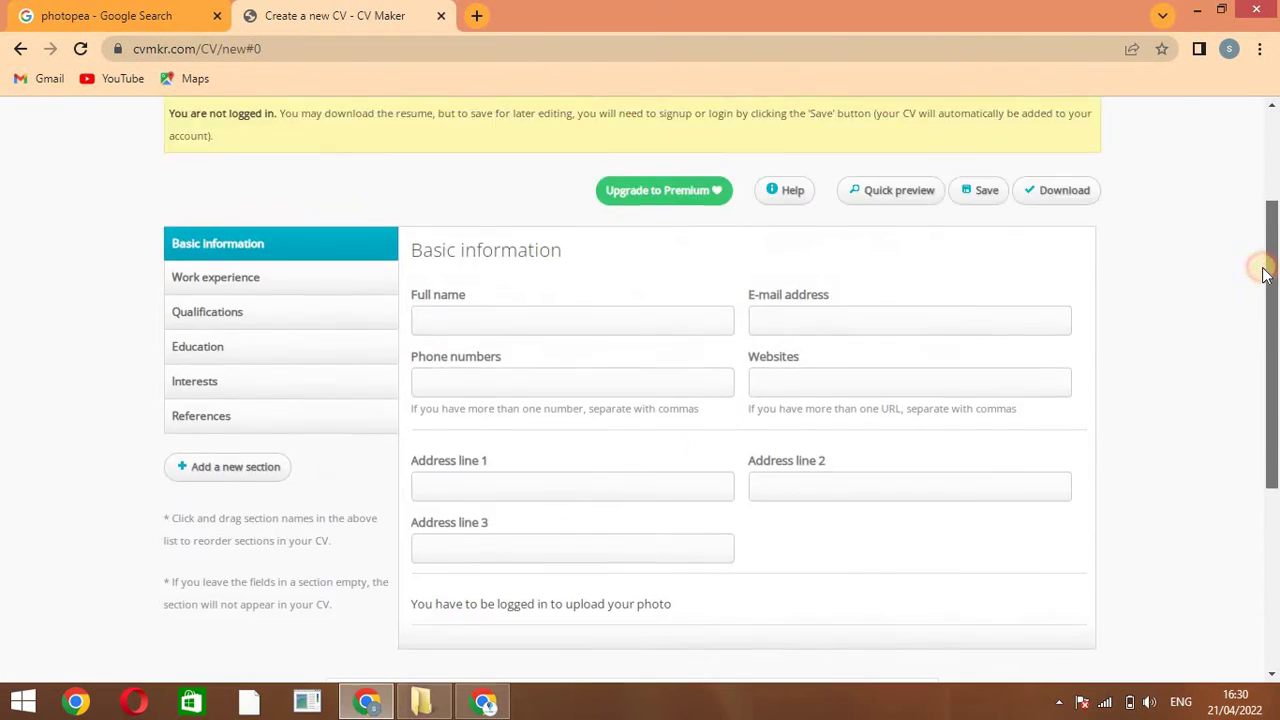
{"action": "scroll", "coordinate": [1264, 274], "scroll_direction": "up", "scroll_amount": 3}
{"action": "scroll", "coordinate": [1266, 257], "scroll_direction": "up", "scroll_amount": 1}
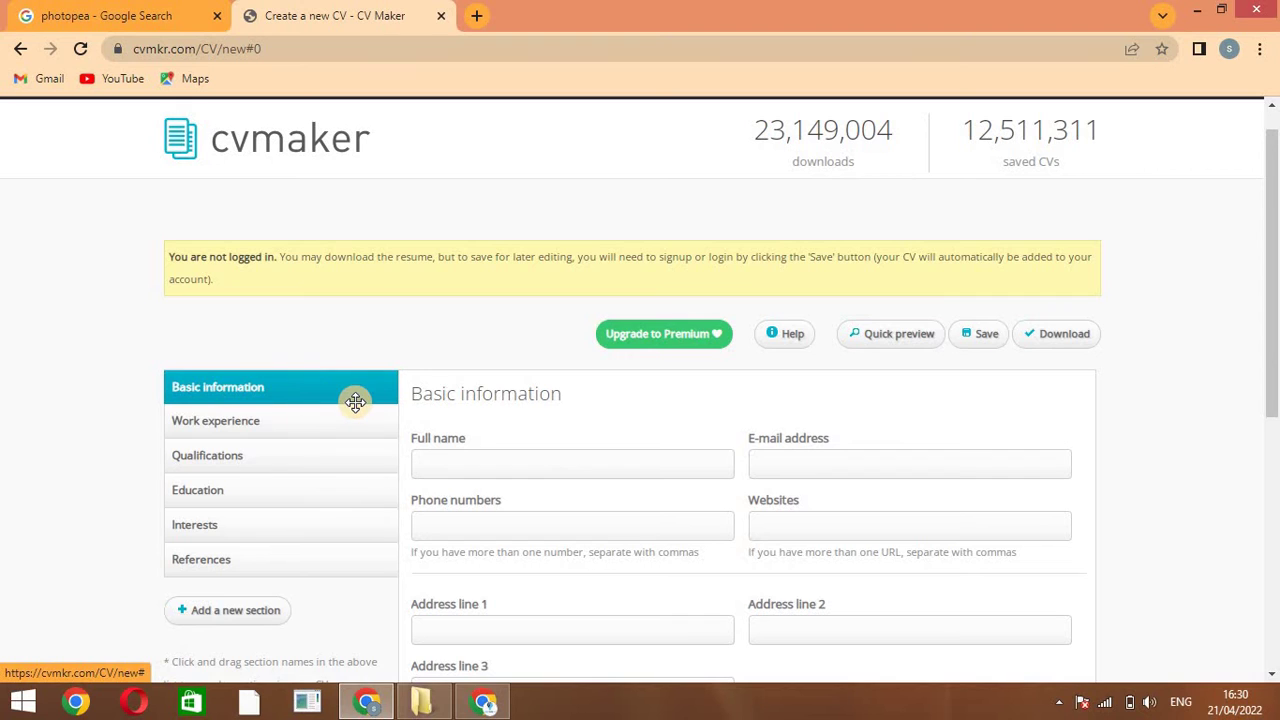
{"action": "left_click", "coordinate": [514, 462]}
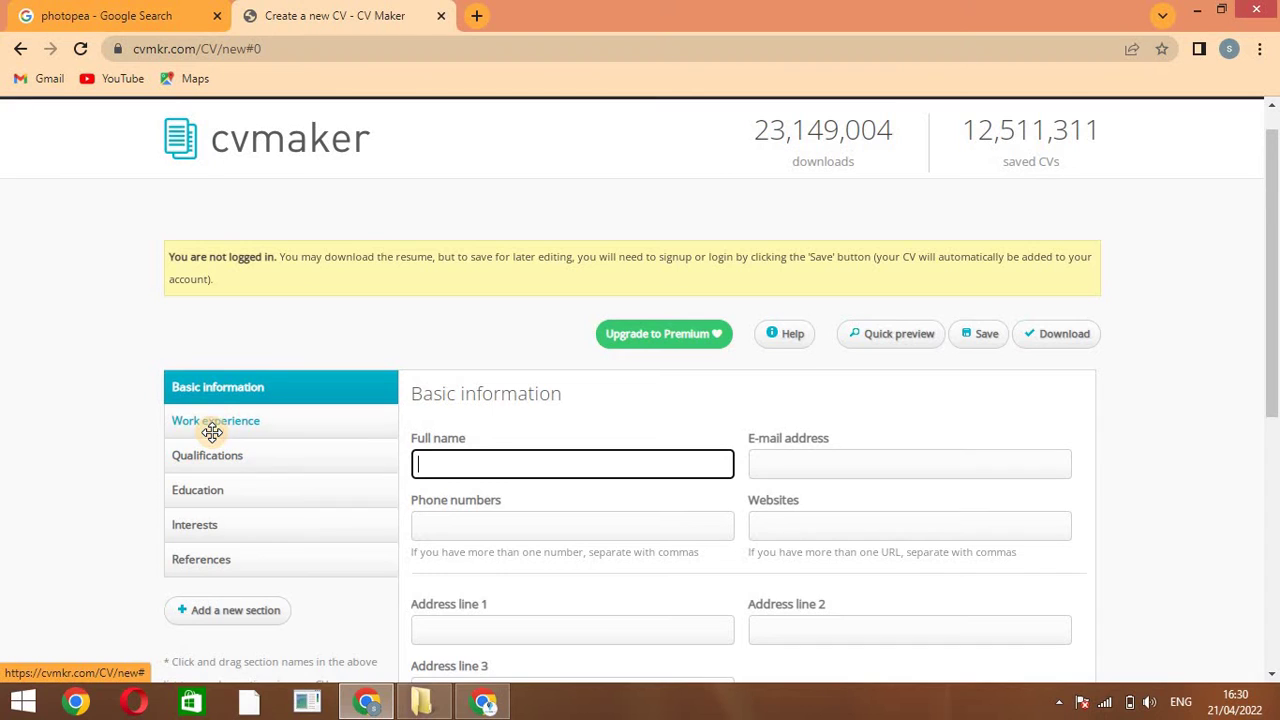
Step: Step through the Work experience and Qualifications tabs, ending on the Education tab
{"action": "left_click", "coordinate": [212, 431]}
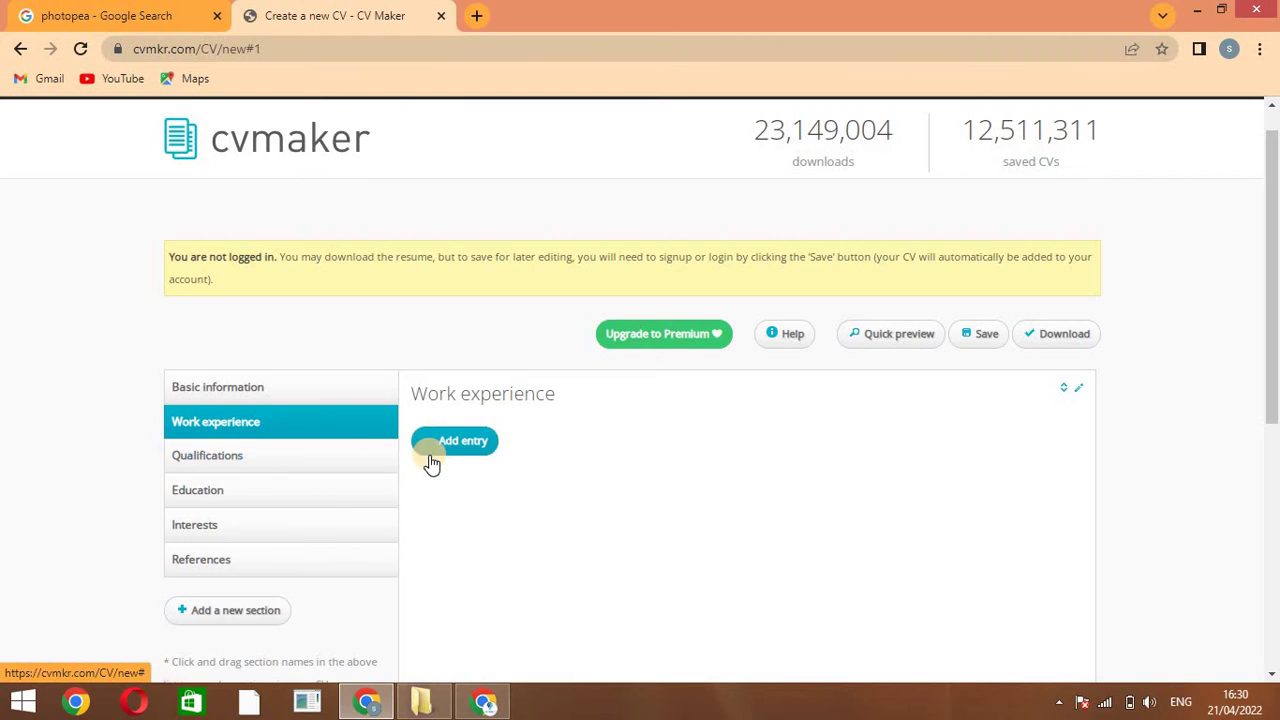
{"action": "left_click", "coordinate": [218, 458]}
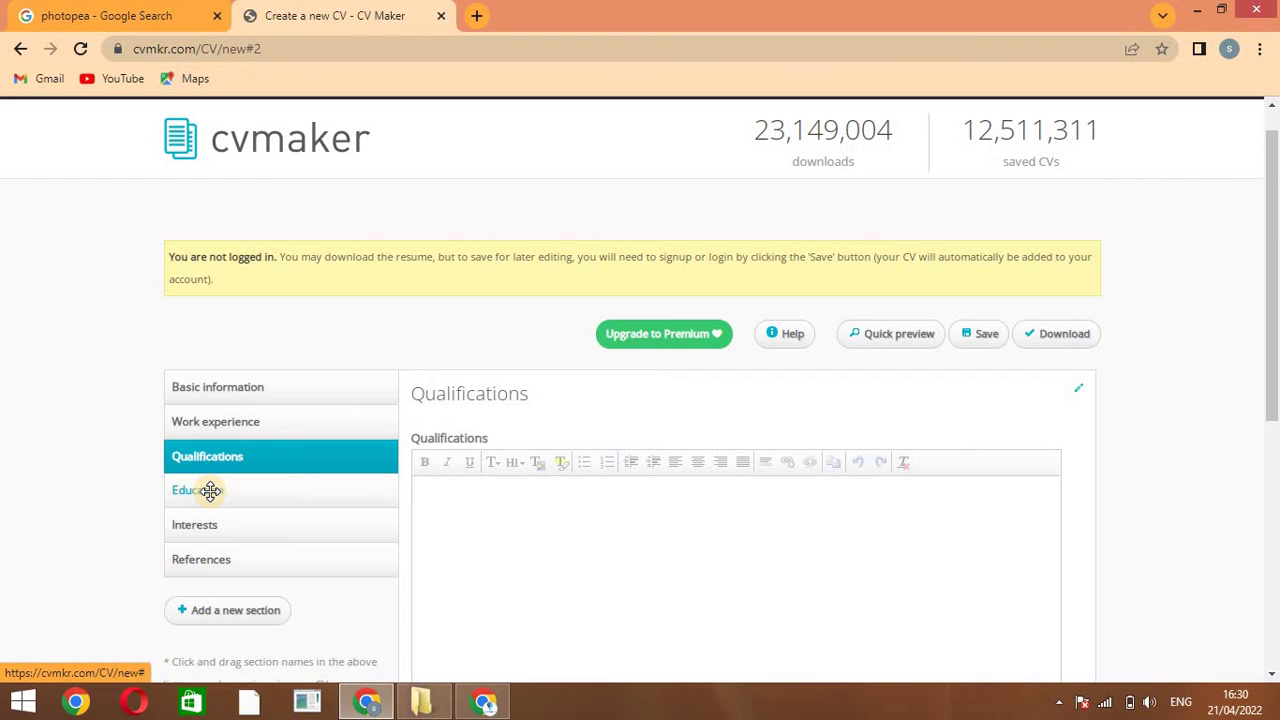
{"action": "left_click", "coordinate": [210, 490]}
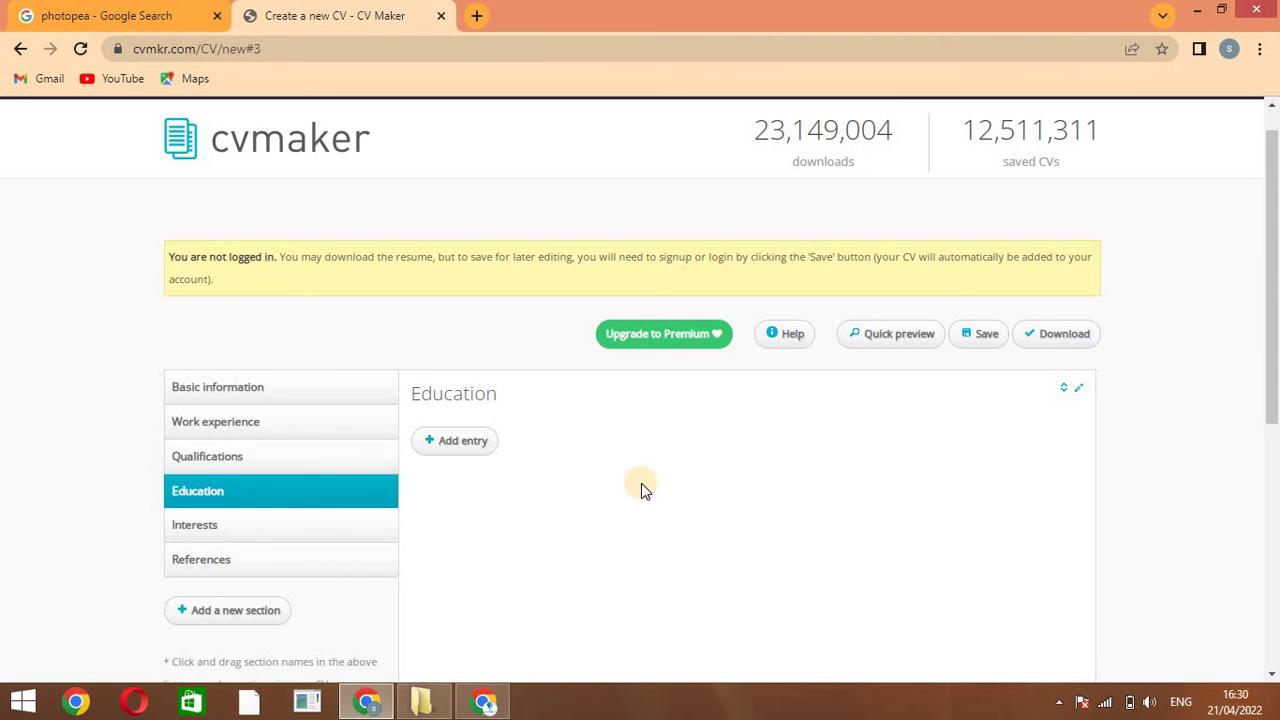
Step: Add a blank Education entry, then go via Interests to the References section
{"action": "left_click", "coordinate": [472, 440]}
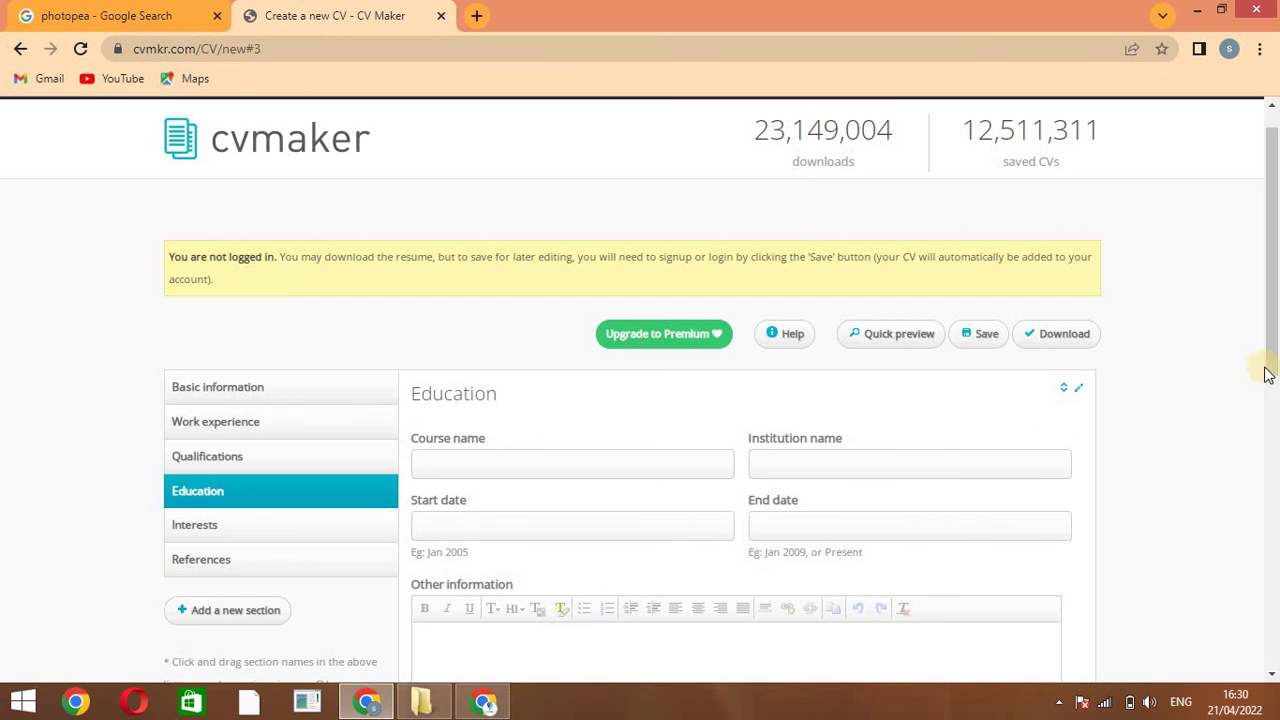
{"action": "mouse_move", "coordinate": [1268, 374]}
{"action": "left_mouse_down"}
{"action": "mouse_move", "coordinate": [1272, 444]}
{"action": "mouse_move", "coordinate": [1272, 394]}
{"action": "left_mouse_up"}
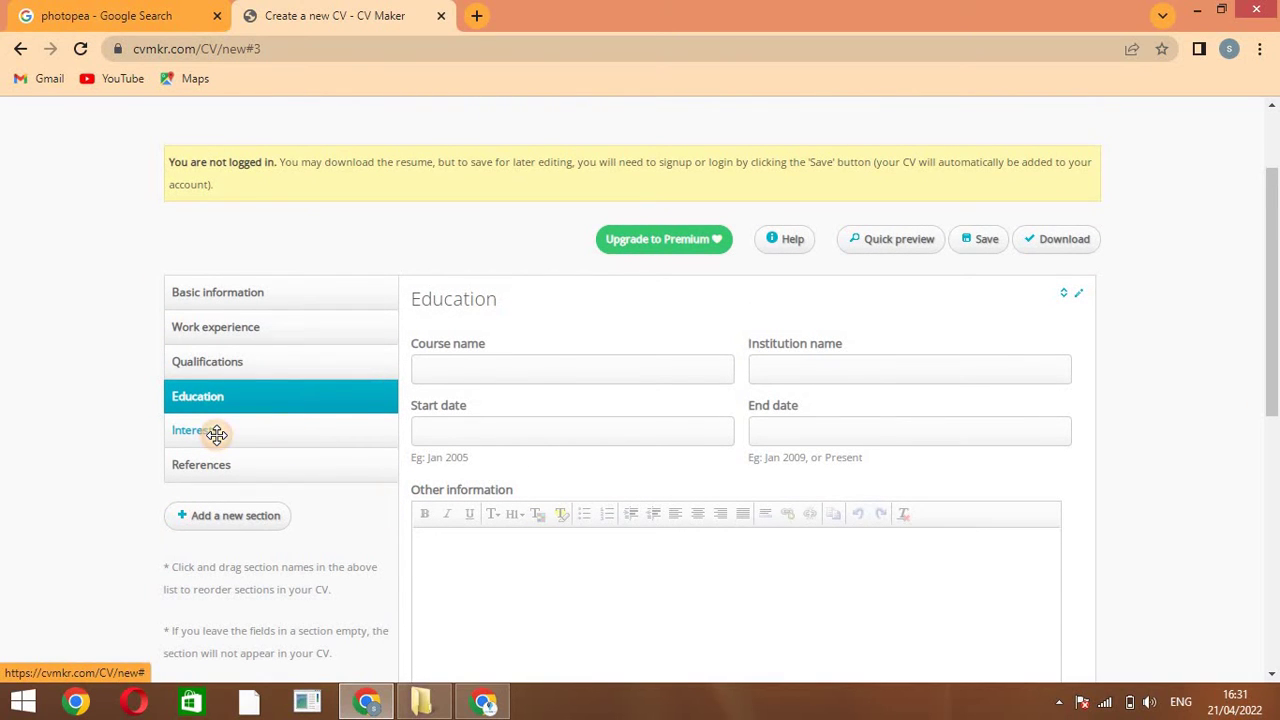
{"action": "left_click", "coordinate": [216, 434]}
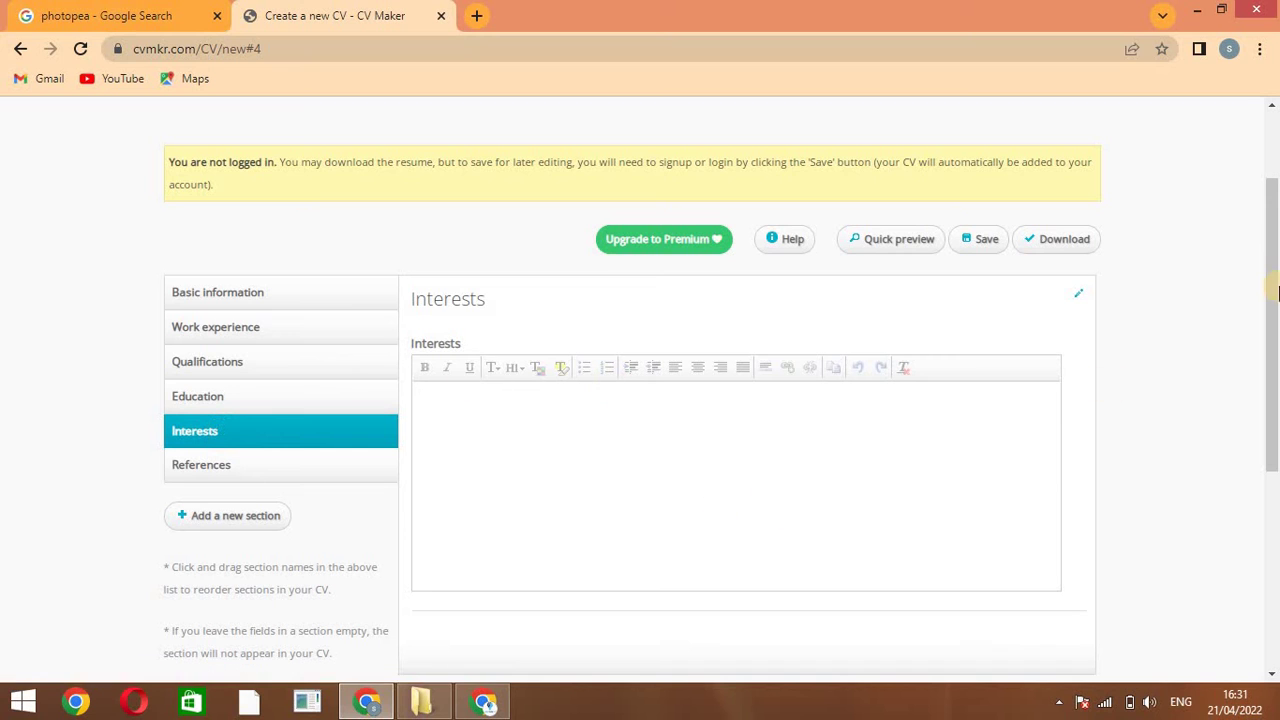
{"action": "left_click_drag", "start_coordinate": [1273, 220], "coordinate": [1274, 290]}
{"action": "scroll", "coordinate": [1200, 293], "scroll_direction": "up", "scroll_amount": 2}
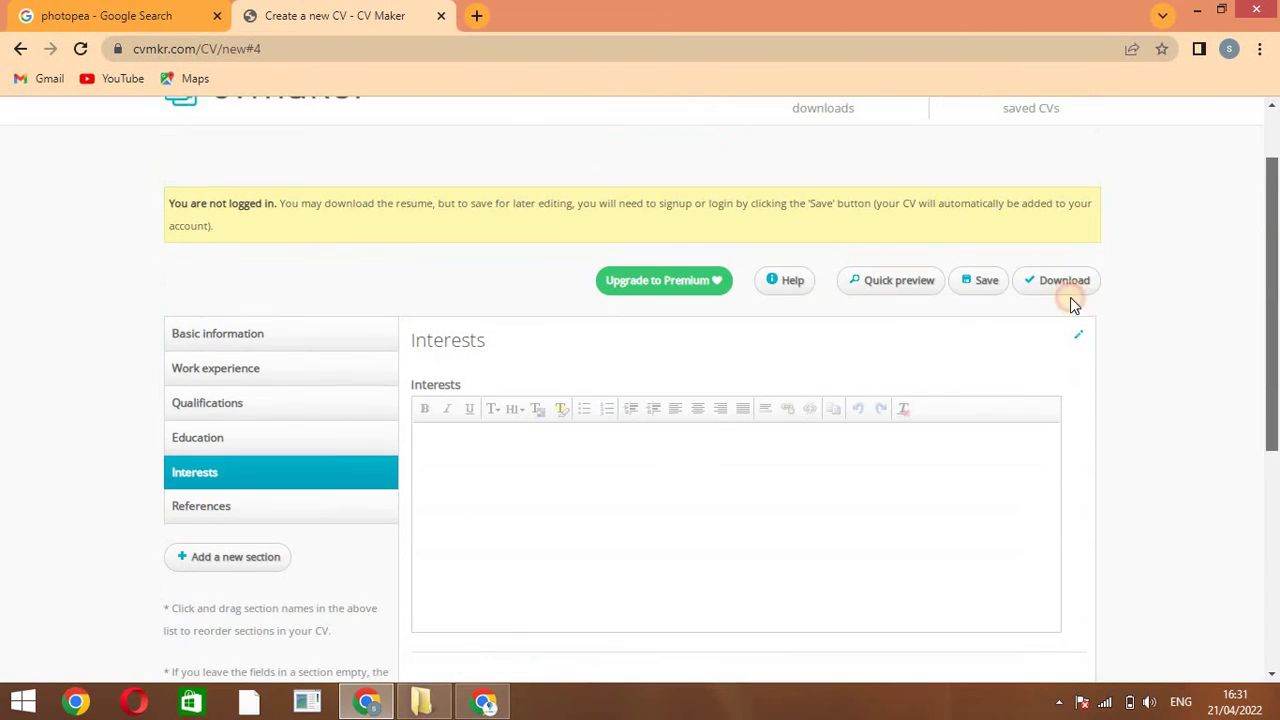
{"action": "left_click", "coordinate": [286, 509]}
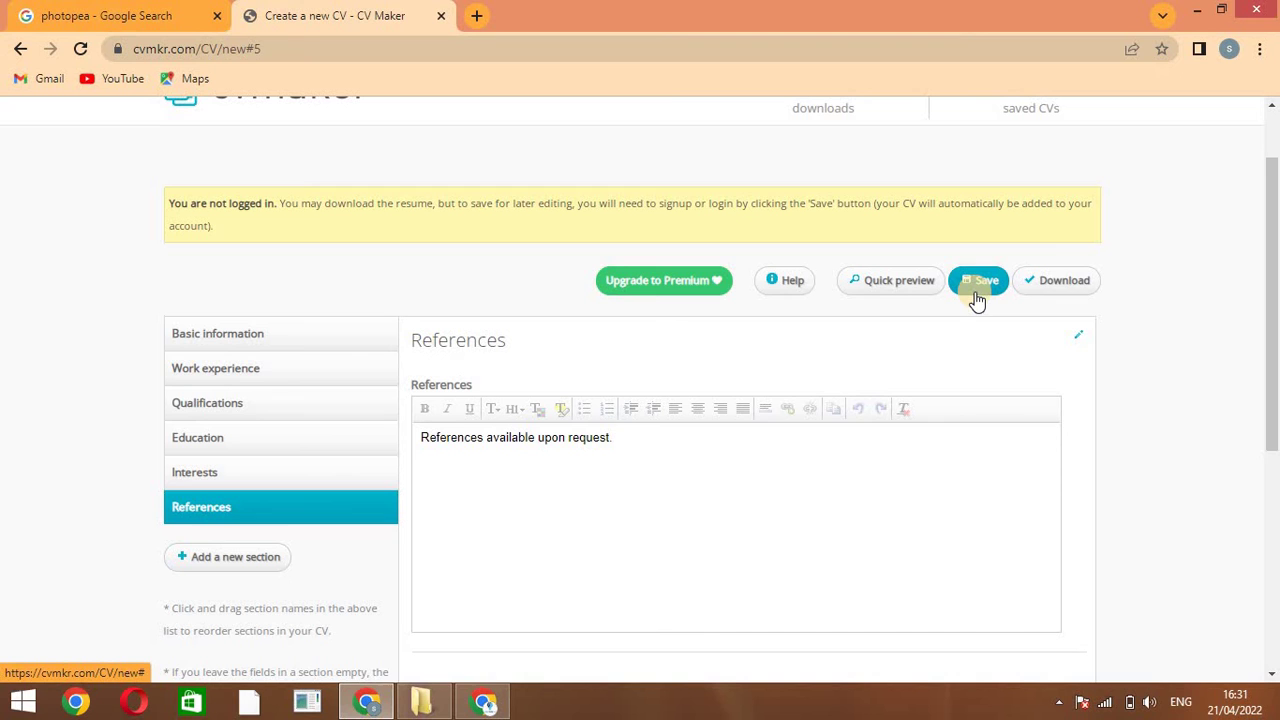
Step: Download the CV in the Executive style as an A4 PDF
{"action": "left_click", "coordinate": [1072, 286]}
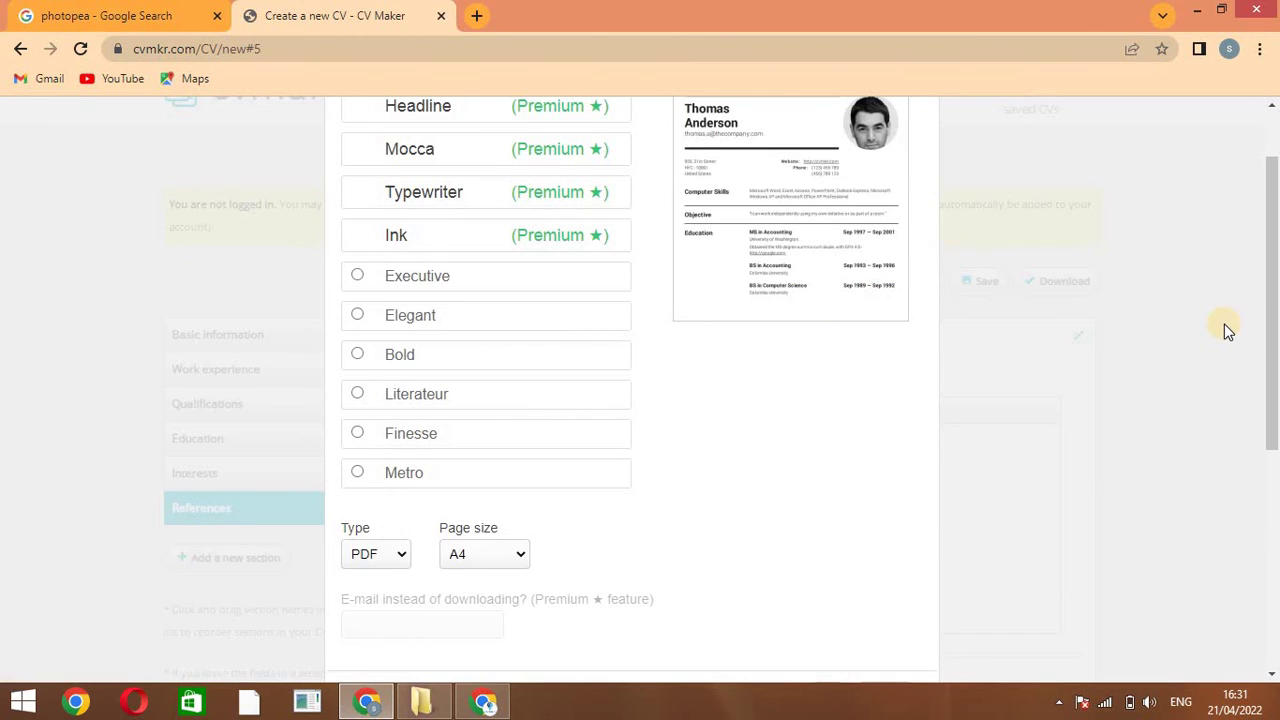
{"action": "left_click", "coordinate": [1272, 290]}
{"action": "left_click_drag", "start_coordinate": [1272, 290], "coordinate": [1266, 223]}
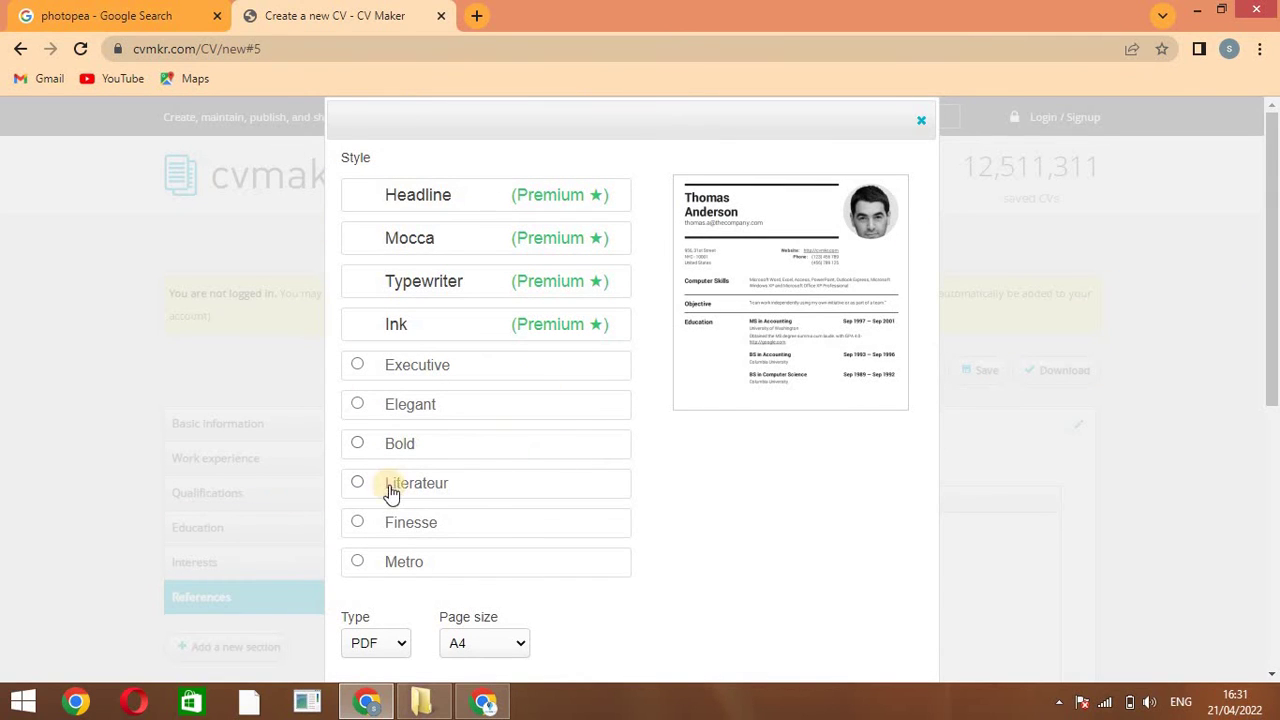
{"action": "left_click", "coordinate": [357, 364]}
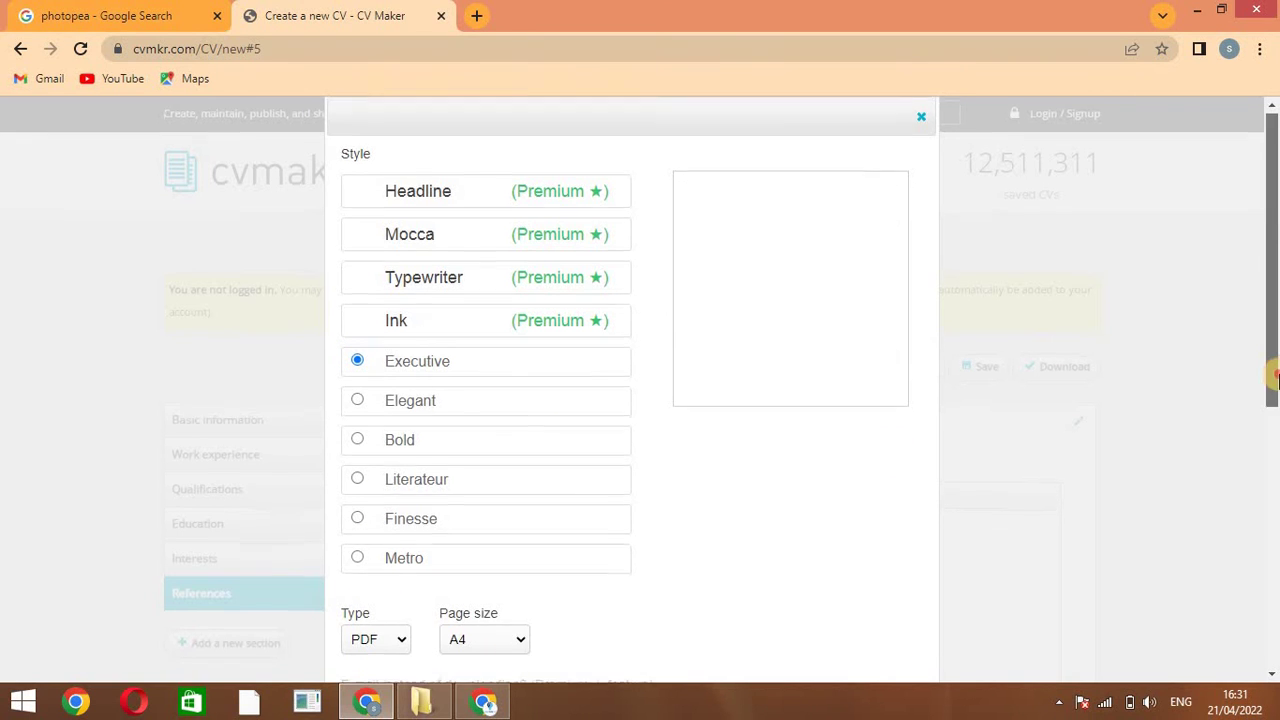
{"action": "mouse_move", "coordinate": [1273, 217]}
{"action": "left_mouse_down"}
{"action": "mouse_move", "coordinate": [1273, 422]}
{"action": "mouse_move", "coordinate": [1273, 357]}
{"action": "left_mouse_up"}
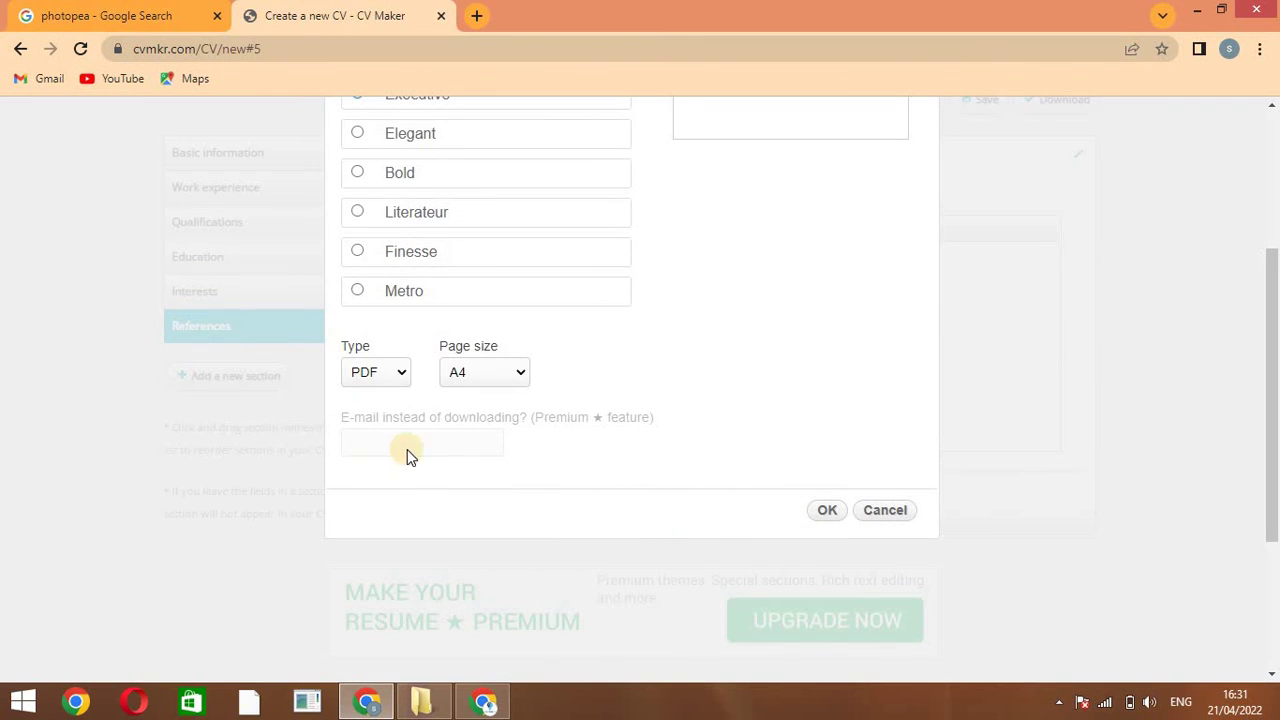
{"action": "left_click", "coordinate": [828, 512]}
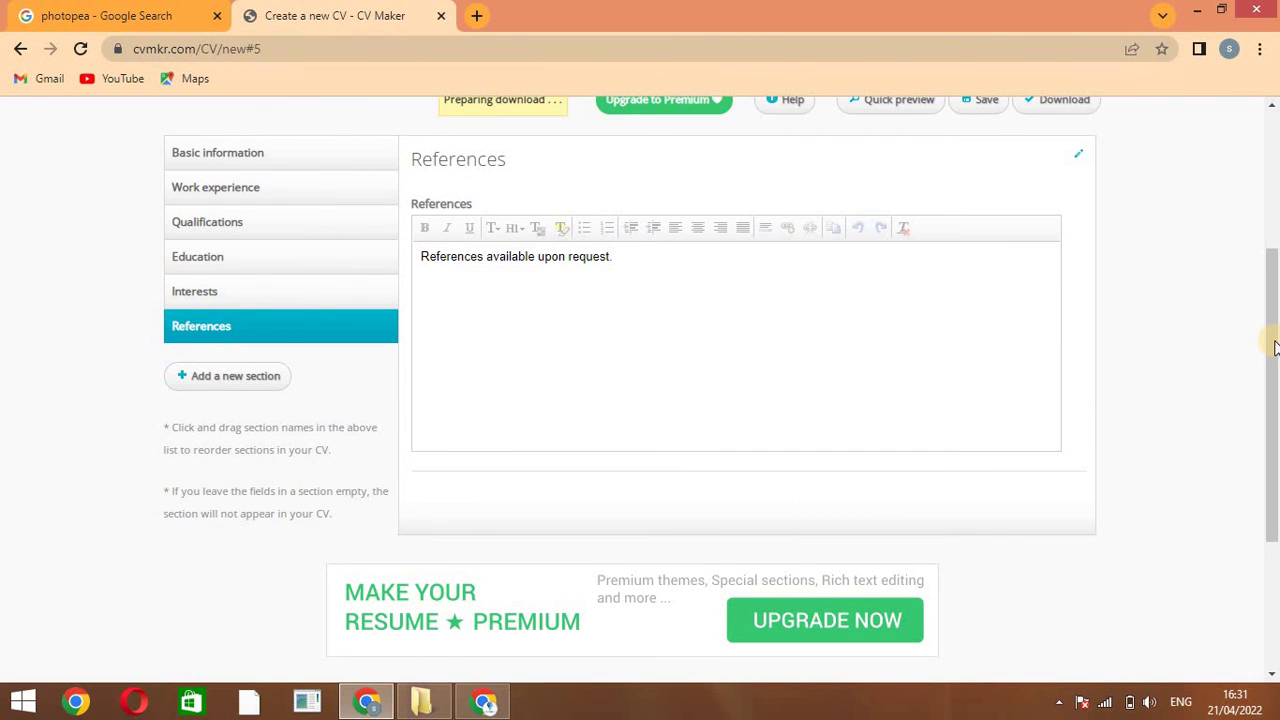
Step: Open the download bar menu for My_CV.pdf to see its opening options
{"action": "left_click_drag", "start_coordinate": [1275, 262], "coordinate": [1275, 130]}
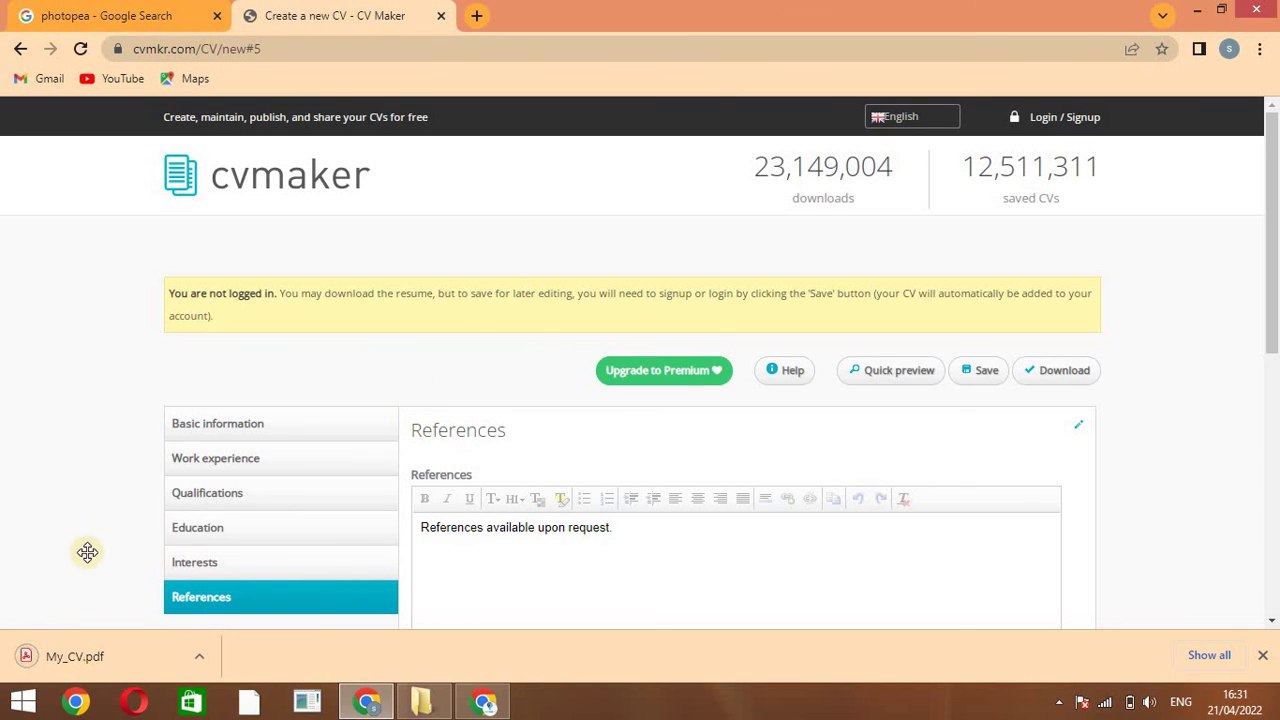
{"action": "left_click", "coordinate": [198, 658]}
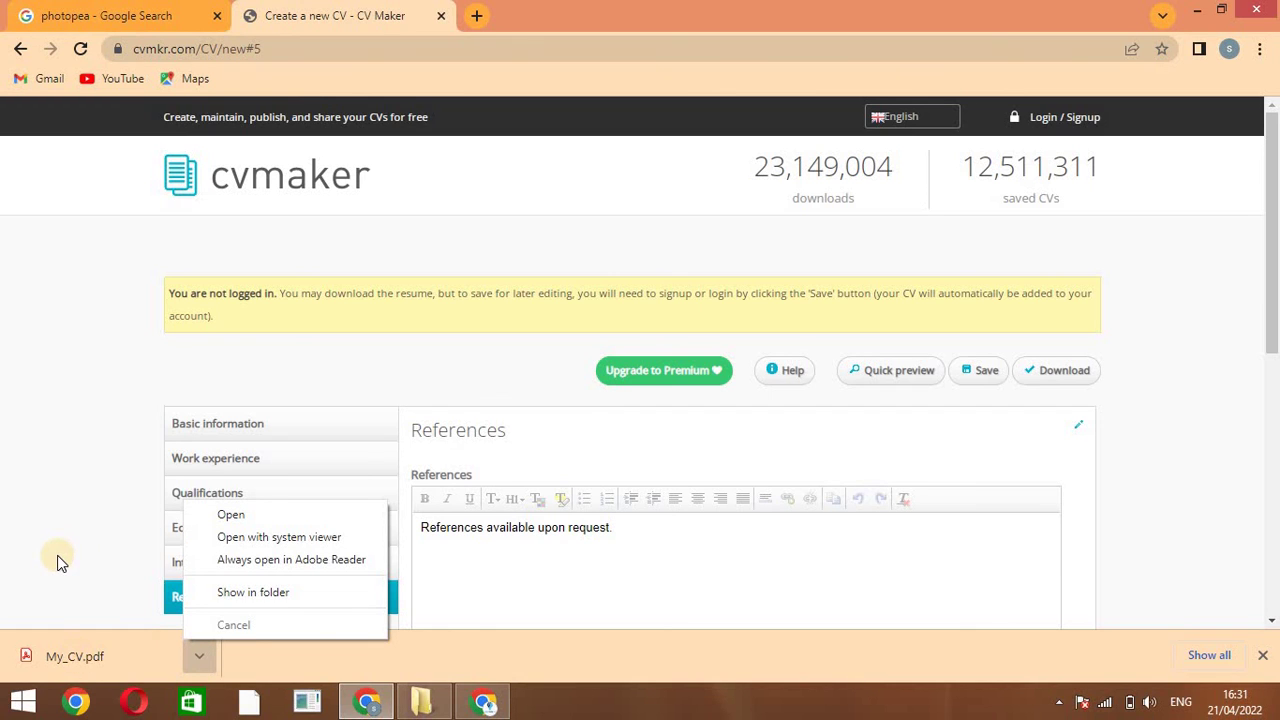